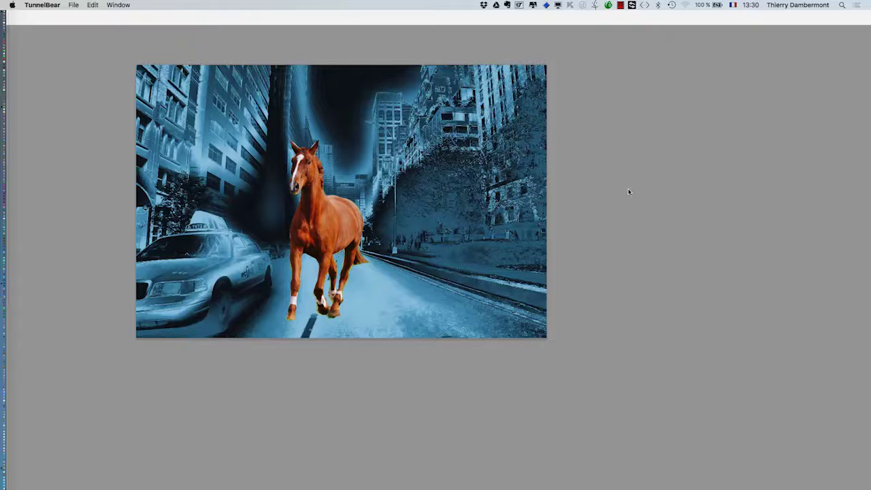
- Save the composite as a new numbered PSD copy in the Photoshop intro 2 folder
{"action": "left_click", "coordinate": [573, 229]}
{"action": "left_click", "coordinate": [77, 5]}
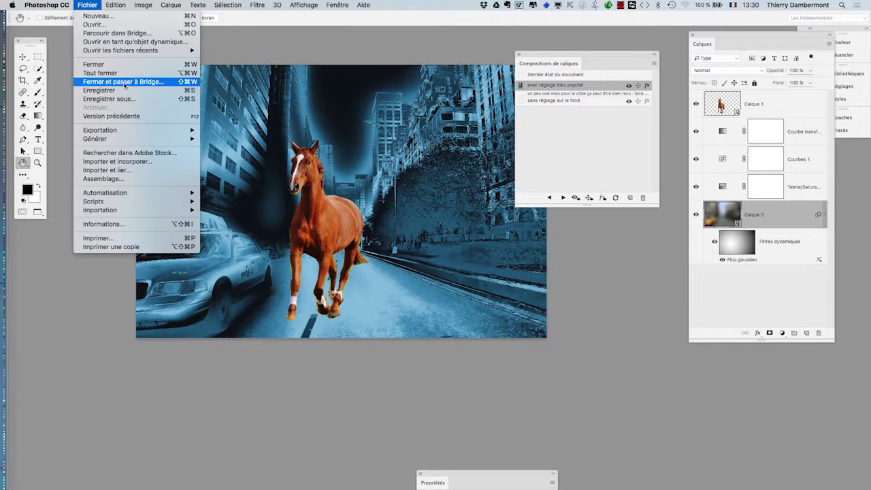
{"action": "left_click", "coordinate": [131, 102]}
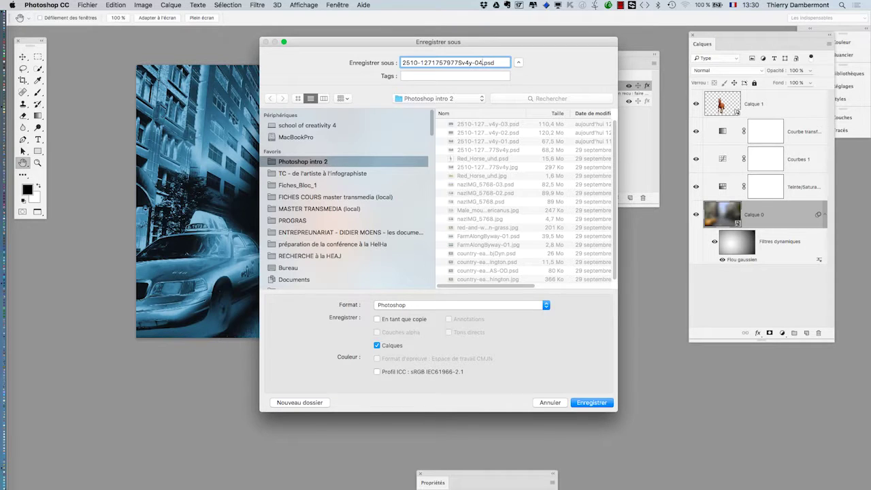
{"action": "key", "text": "Return"}
{"action": "left_click", "coordinate": [88, 5]}
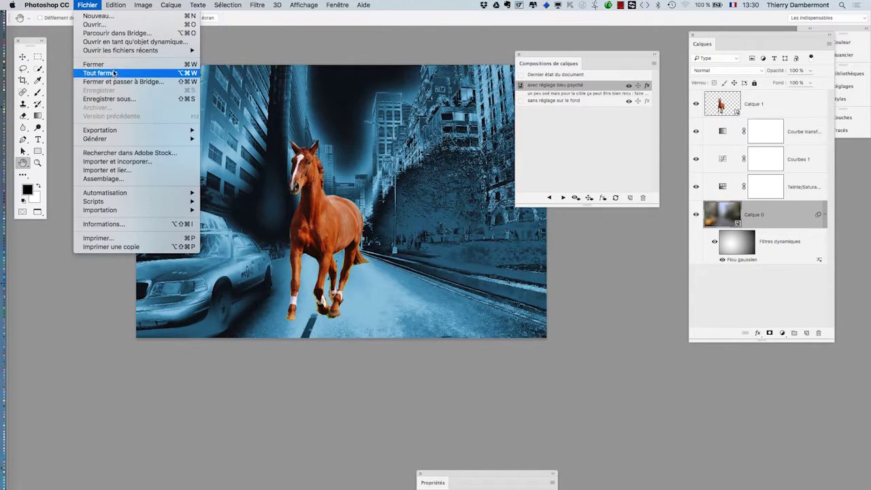
{"action": "left_click", "coordinate": [118, 99]}
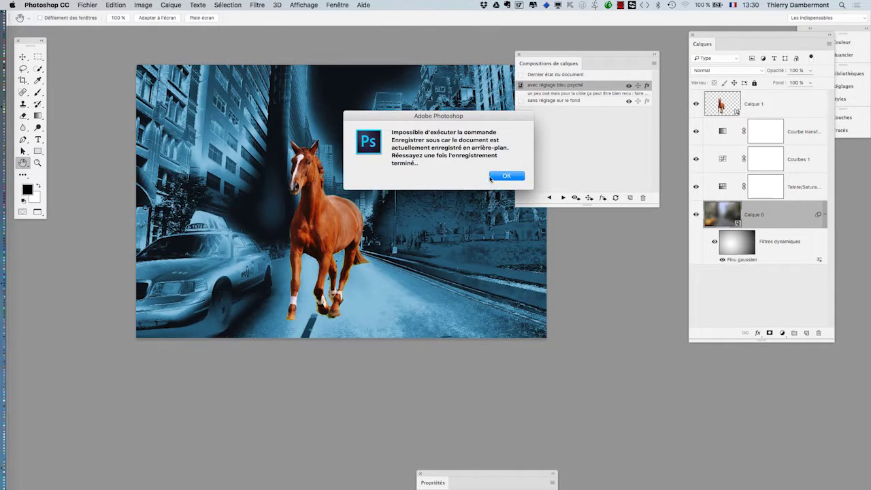
{"action": "left_click", "coordinate": [506, 176]}
{"action": "left_click", "coordinate": [84, 4]}
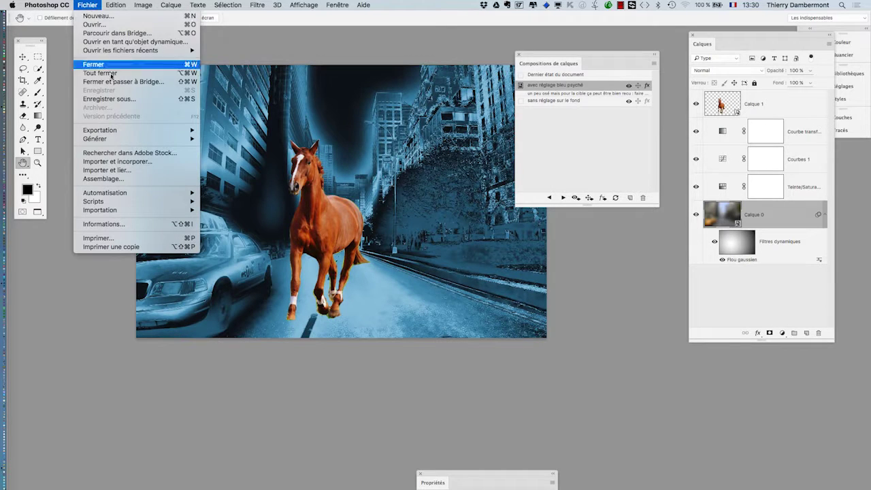
{"action": "left_click", "coordinate": [117, 97]}
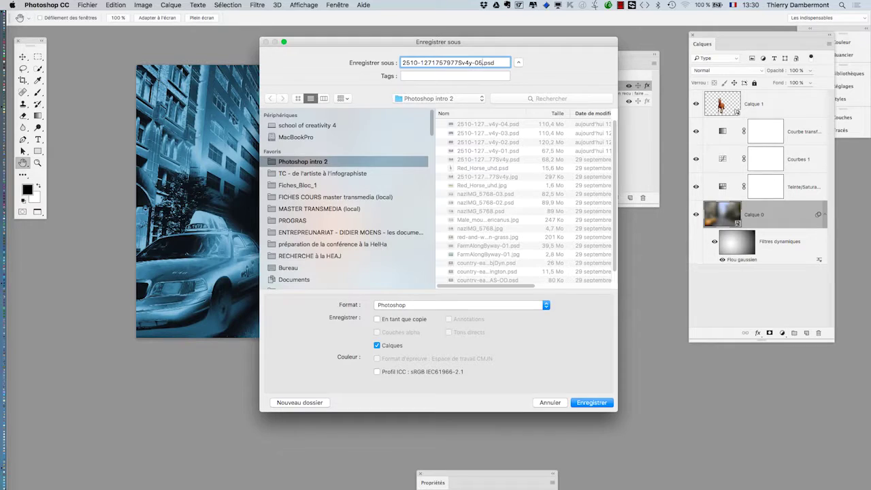
{"action": "key", "text": "Return"}
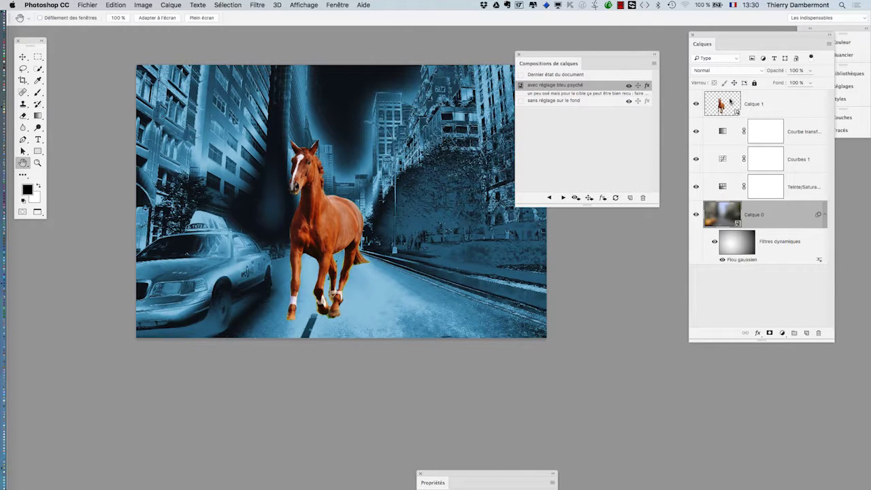
- Close the Compositions de calques panel and dock an expanded Propriétés panel beside the Calques panel
{"action": "left_click_drag", "start_coordinate": [523, 56], "coordinate": [522, 55]}
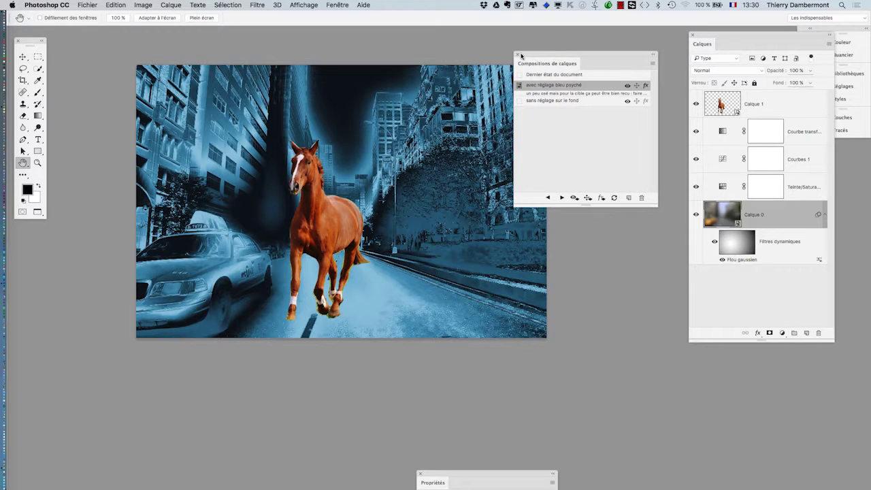
{"action": "left_click", "coordinate": [517, 56]}
{"action": "left_click_drag", "start_coordinate": [705, 34], "coordinate": [530, 38]}
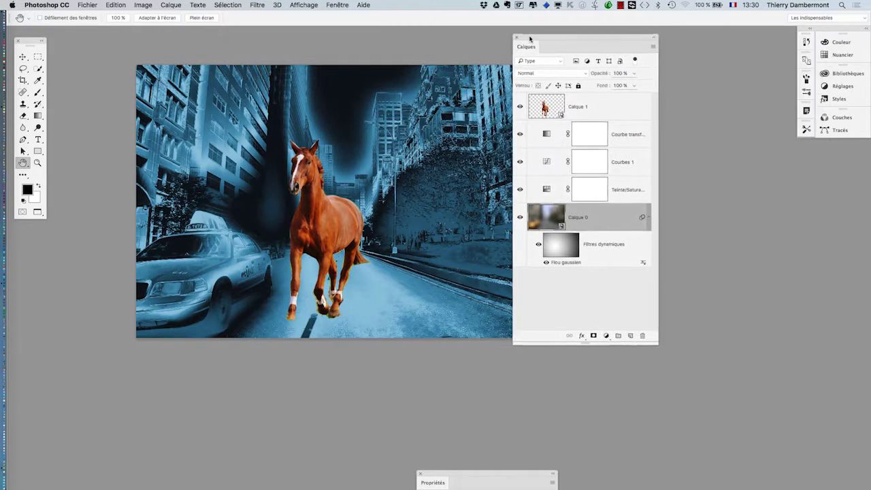
{"action": "left_click_drag", "start_coordinate": [439, 478], "coordinate": [708, 231]}
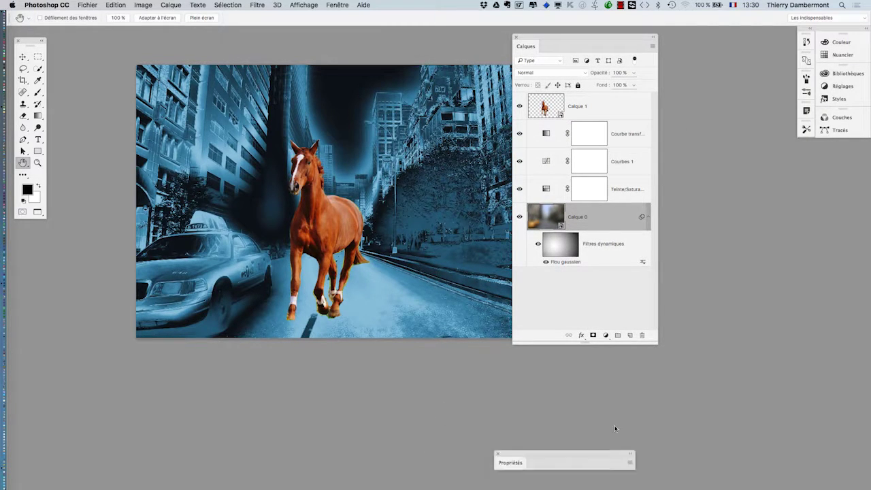
{"action": "left_click", "coordinate": [704, 234]}
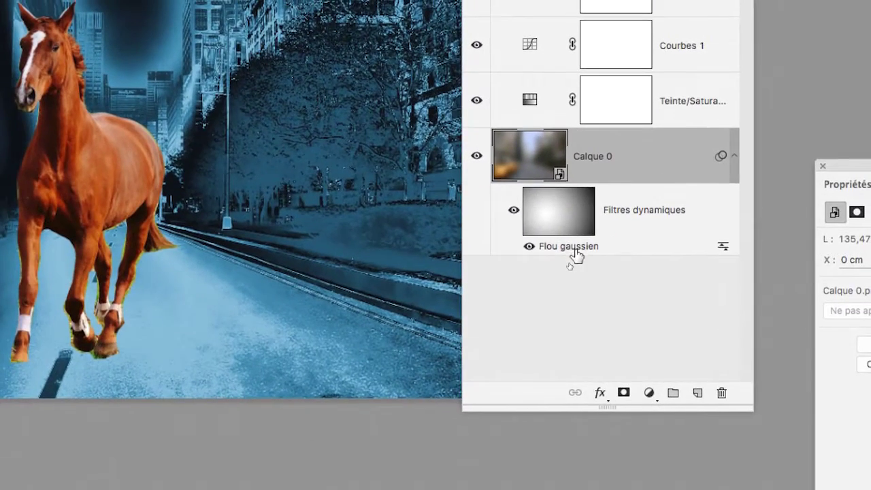
- Delete Flou gaussien, Teinte/Saturation, Courbes 1 and Courbe transf., then select the street layer Calque 0
{"action": "mouse_move", "coordinate": [575, 255]}
{"action": "left_mouse_down"}
{"action": "mouse_move", "coordinate": [586, 255]}
{"action": "mouse_move", "coordinate": [702, 386]}
{"action": "left_mouse_up"}
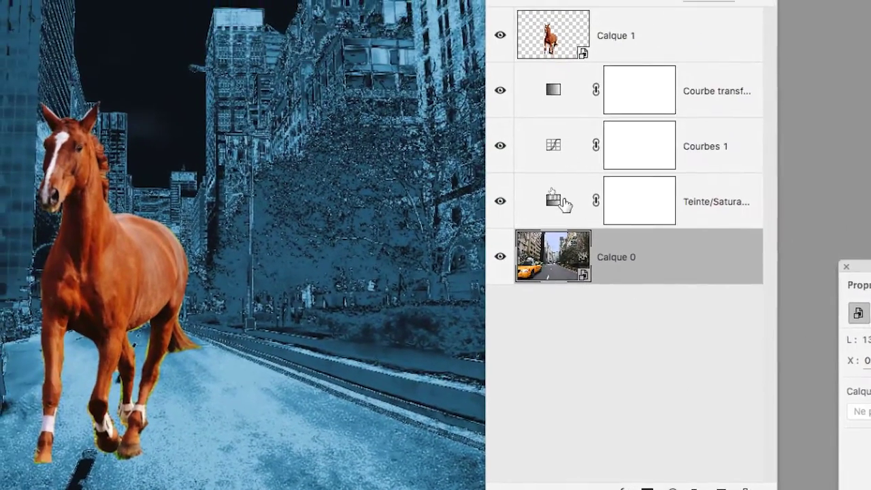
{"action": "left_click_drag", "start_coordinate": [599, 20], "coordinate": [630, 318]}
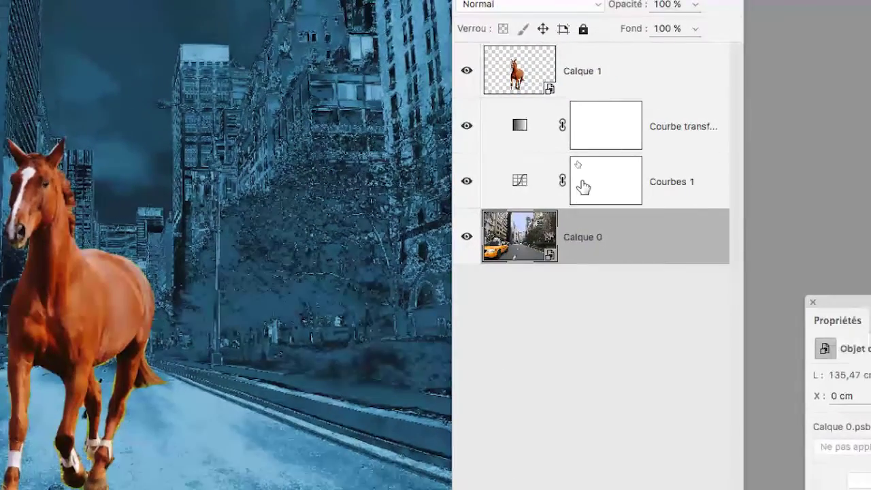
{"action": "left_click", "coordinate": [519, 178]}
{"action": "left_click", "coordinate": [520, 133], "text": "shift"}
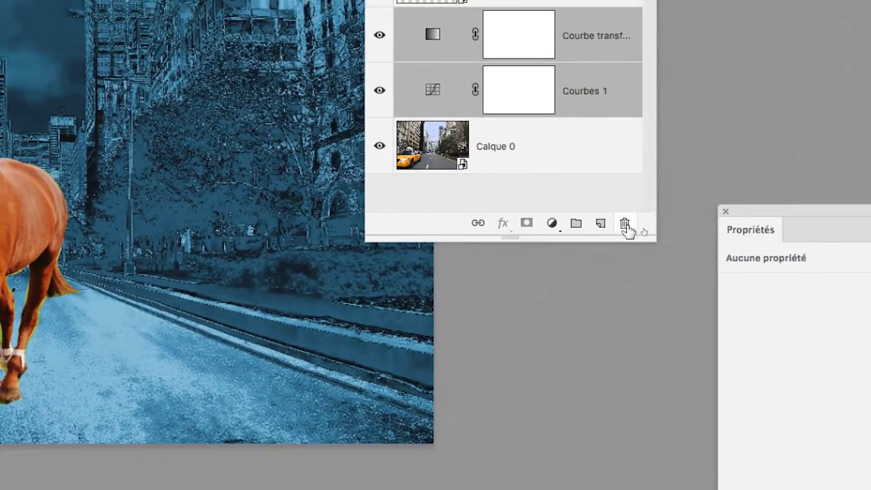
{"action": "left_click", "coordinate": [626, 228]}
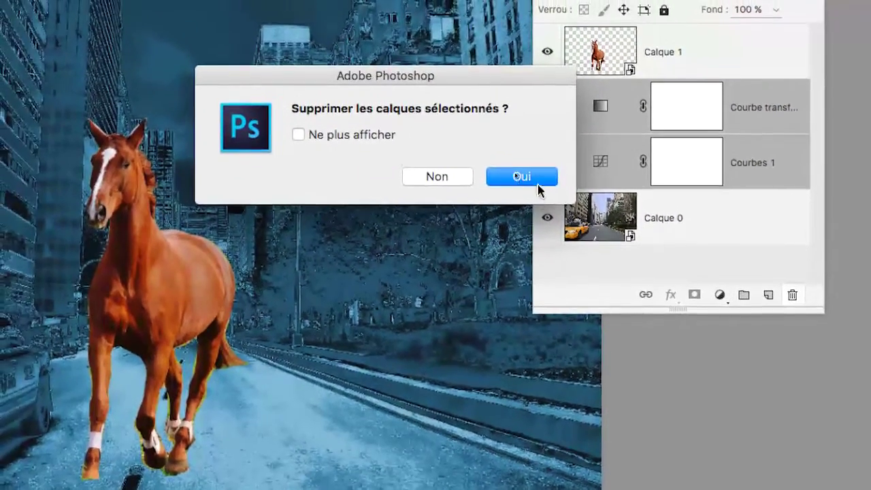
{"action": "left_click", "coordinate": [378, 112]}
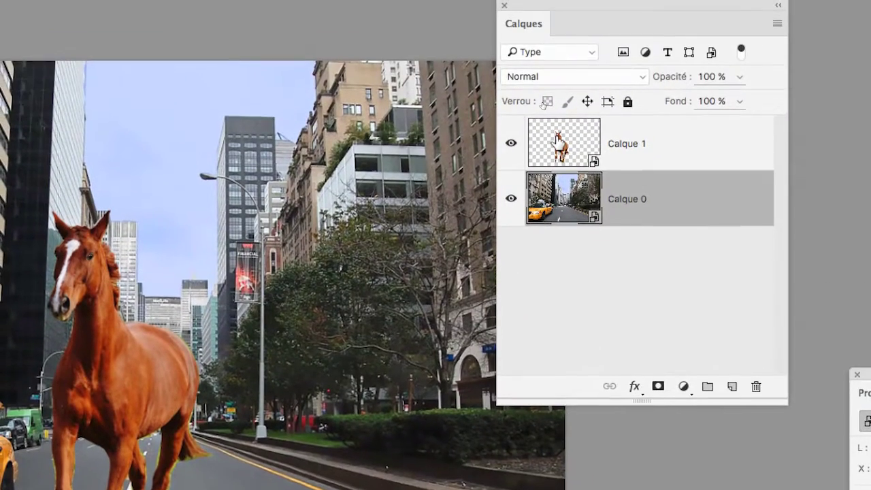
{"action": "left_click", "coordinate": [562, 121]}
{"action": "left_click", "coordinate": [557, 163]}
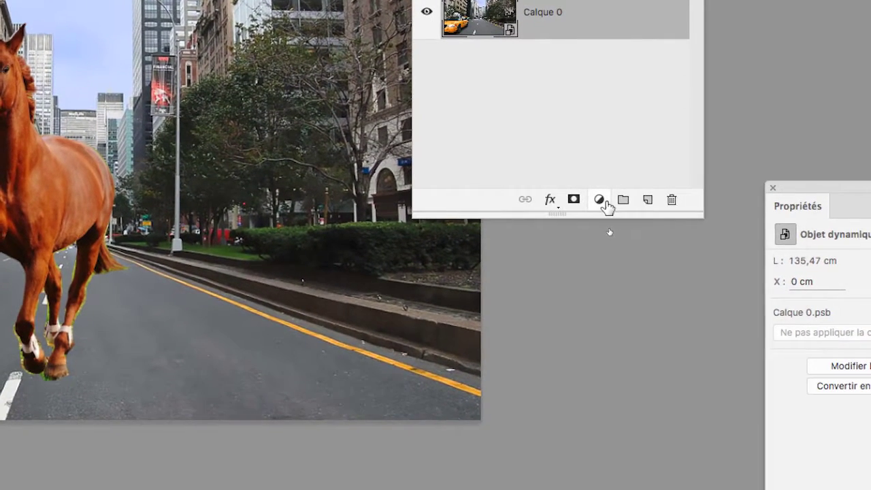
- Add a Courbes adjustment layer above Calque 0 and arrange the panels around the canvas
{"action": "left_click", "coordinate": [605, 201]}
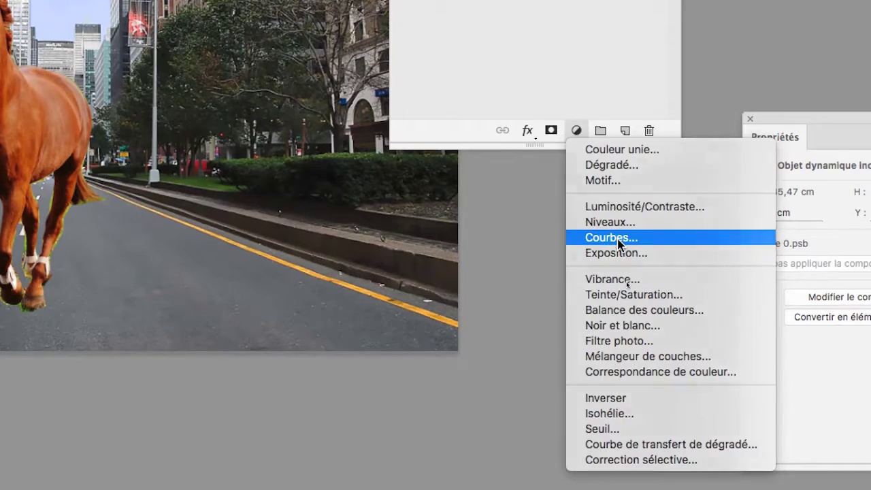
{"action": "left_click", "coordinate": [619, 240]}
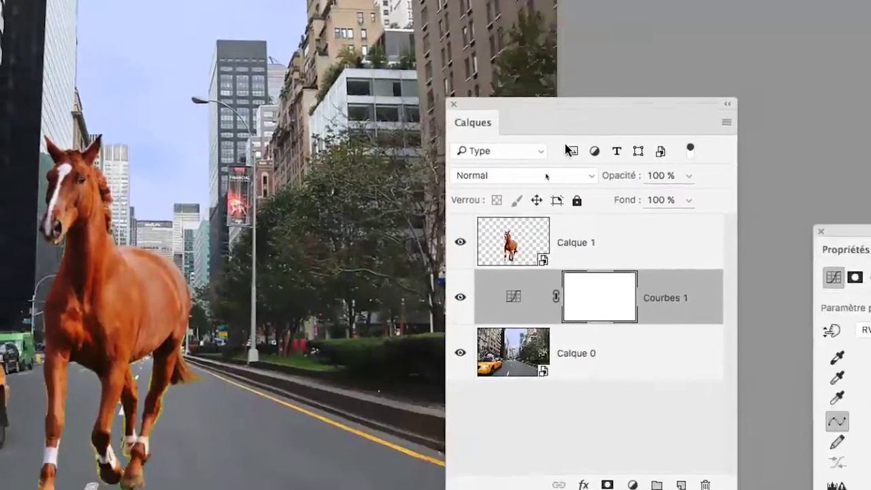
{"action": "left_click_drag", "start_coordinate": [566, 130], "coordinate": [501, 311]}
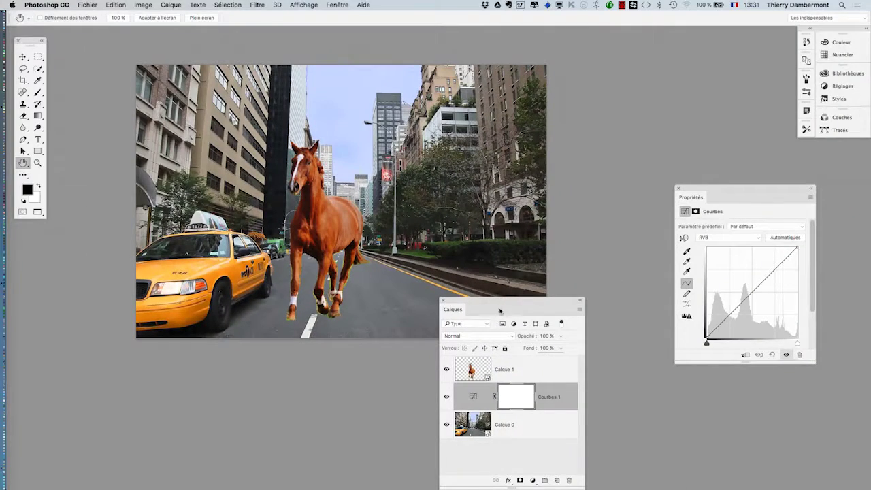
{"action": "mouse_move", "coordinate": [495, 308]}
{"action": "left_mouse_down"}
{"action": "mouse_move", "coordinate": [120, 205]}
{"action": "mouse_move", "coordinate": [104, 230]}
{"action": "mouse_move", "coordinate": [112, 247]}
{"action": "left_mouse_up"}
{"action": "left_click_drag", "start_coordinate": [683, 192], "coordinate": [590, 71]}
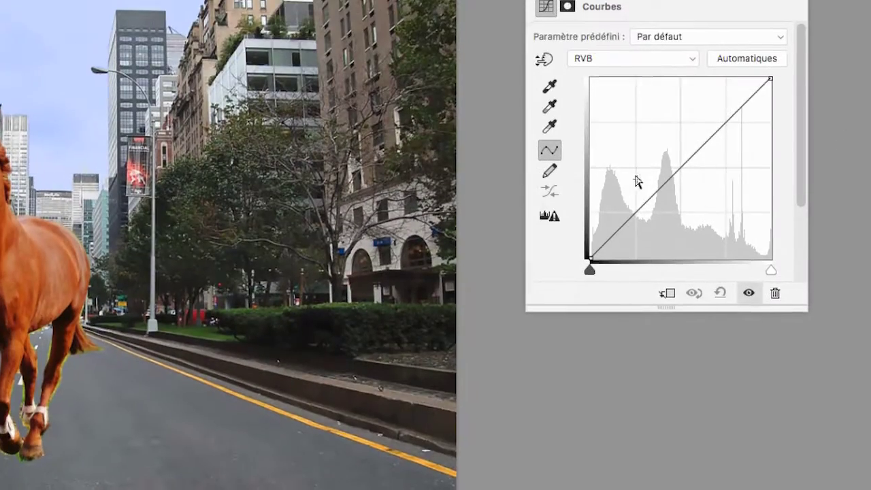
- Shape the RVB curve into an S, lifting shadows and highlights to brighten the street
{"action": "left_click", "coordinate": [642, 190]}
{"action": "left_click", "coordinate": [667, 158]}
{"action": "left_click_drag", "start_coordinate": [590, 225], "coordinate": [599, 229]}
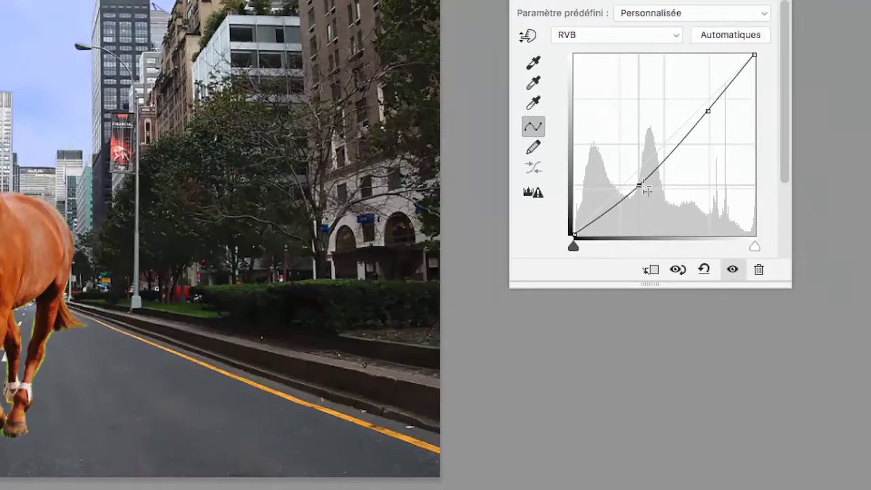
{"action": "mouse_move", "coordinate": [645, 191]}
{"action": "left_mouse_down"}
{"action": "mouse_move", "coordinate": [636, 172]}
{"action": "mouse_move", "coordinate": [631, 193]}
{"action": "left_mouse_up"}
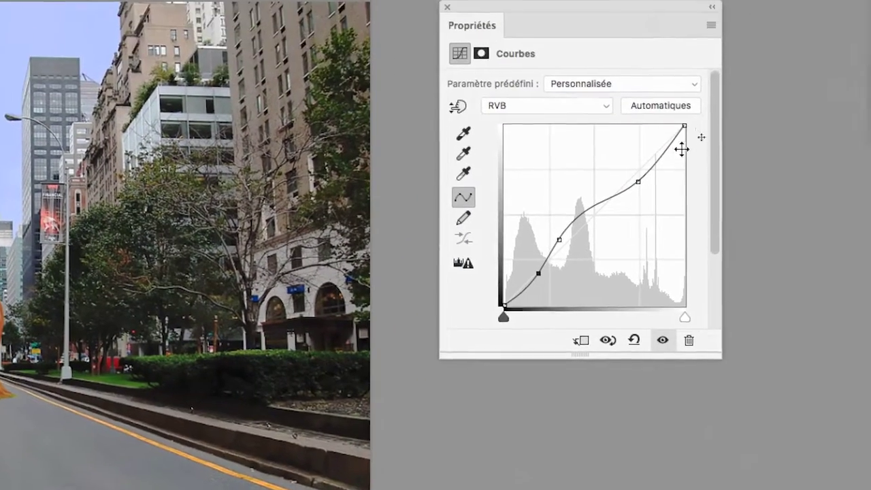
{"action": "left_click", "coordinate": [673, 149]}
{"action": "left_click_drag", "start_coordinate": [673, 150], "coordinate": [672, 145]}
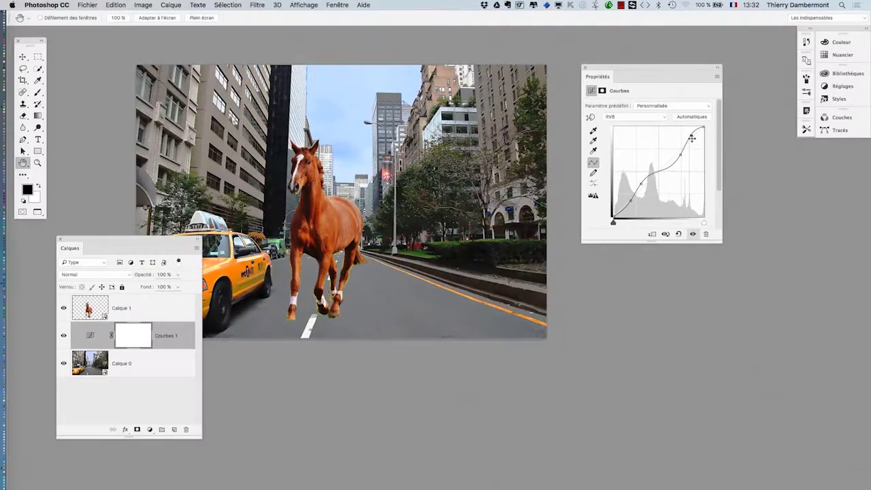
{"action": "left_click_drag", "start_coordinate": [638, 69], "coordinate": [777, 189]}
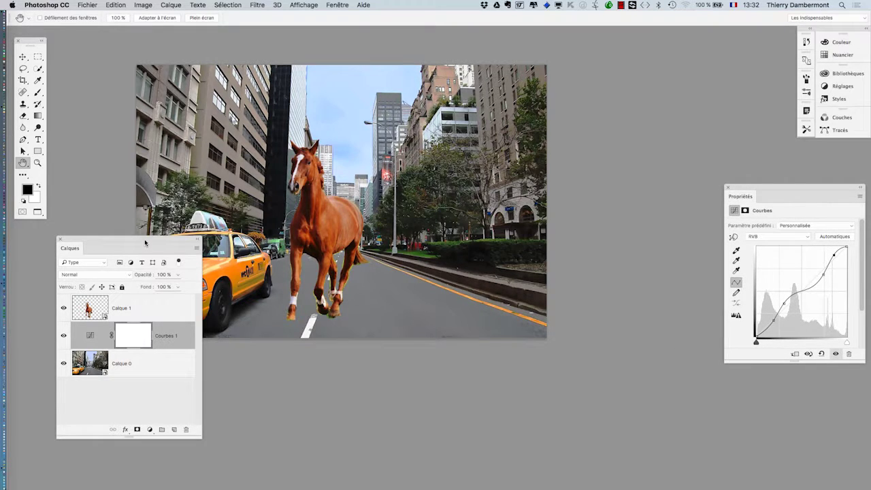
{"action": "left_click_drag", "start_coordinate": [145, 242], "coordinate": [602, 77]}
- Toggle Courbes 1 visibility repeatedly to compare the street with and without the curve
{"action": "left_click", "coordinate": [520, 174]}
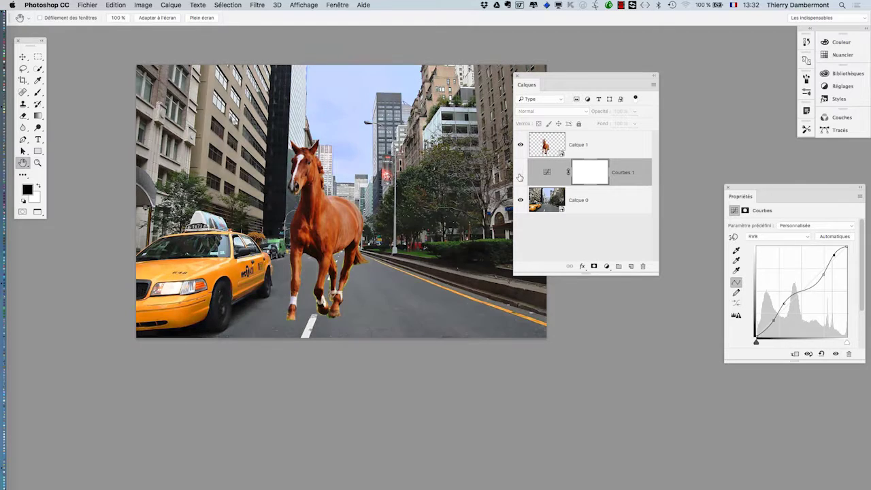
{"action": "left_click", "coordinate": [521, 173]}
{"action": "mouse_move", "coordinate": [540, 79]}
{"action": "left_mouse_down"}
{"action": "mouse_move", "coordinate": [584, 79]}
{"action": "mouse_move", "coordinate": [589, 70]}
{"action": "left_mouse_up"}
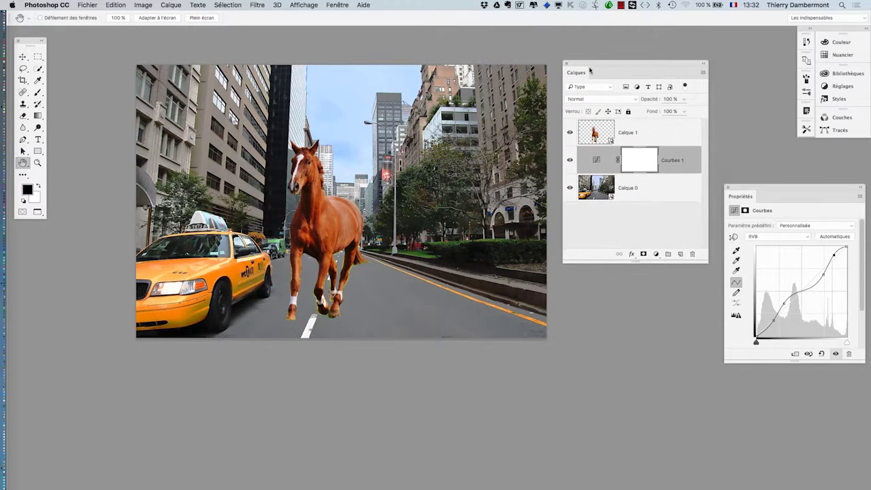
{"action": "left_click", "coordinate": [570, 161]}
{"action": "left_click", "coordinate": [569, 161]}
{"action": "left_click", "coordinate": [570, 161]}
{"action": "left_click", "coordinate": [569, 161]}
{"action": "left_click", "coordinate": [570, 162]}
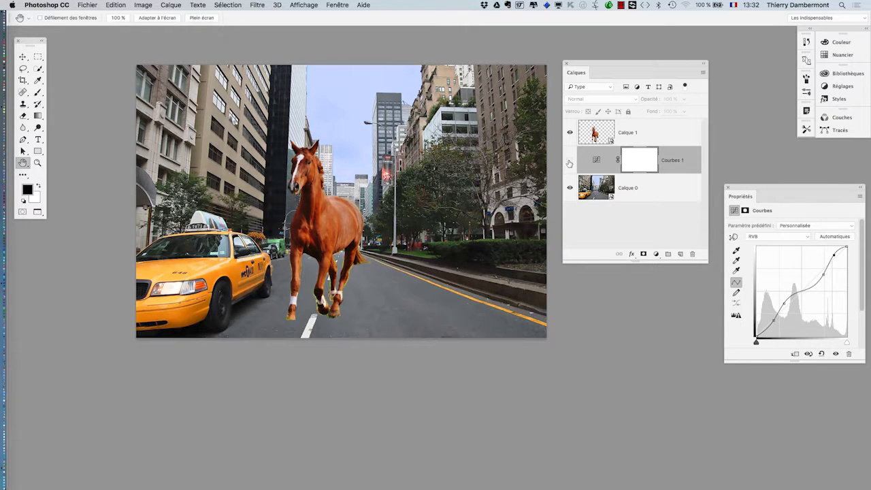
{"action": "left_click", "coordinate": [569, 161]}
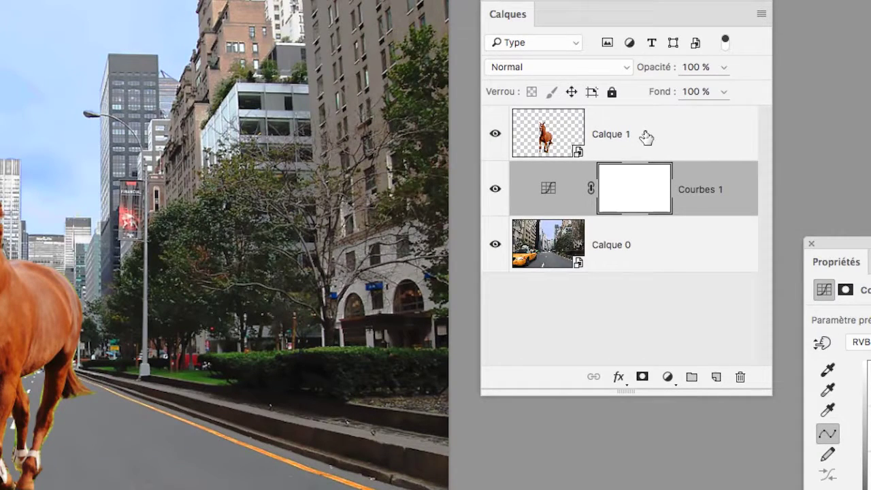
- Add a second Courbes adjustment layer, Courbes 2, above the horse layer Calque 1
{"action": "left_click", "coordinate": [646, 138]}
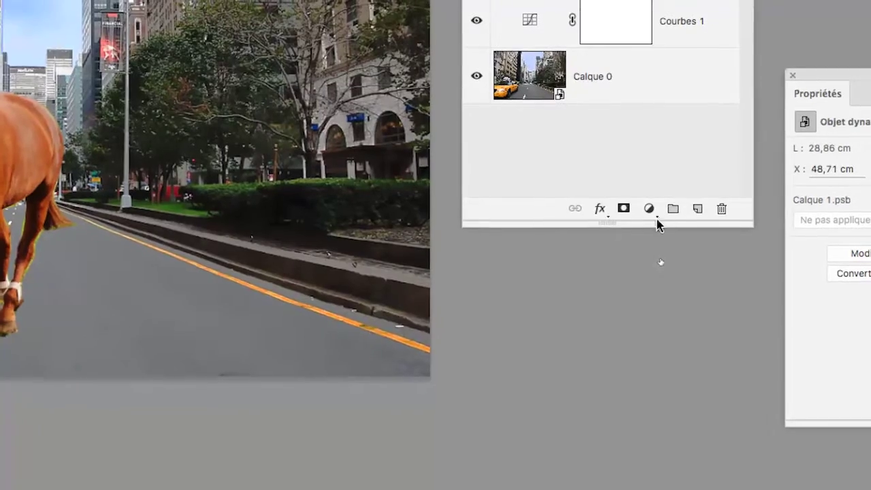
{"action": "left_click", "coordinate": [642, 262]}
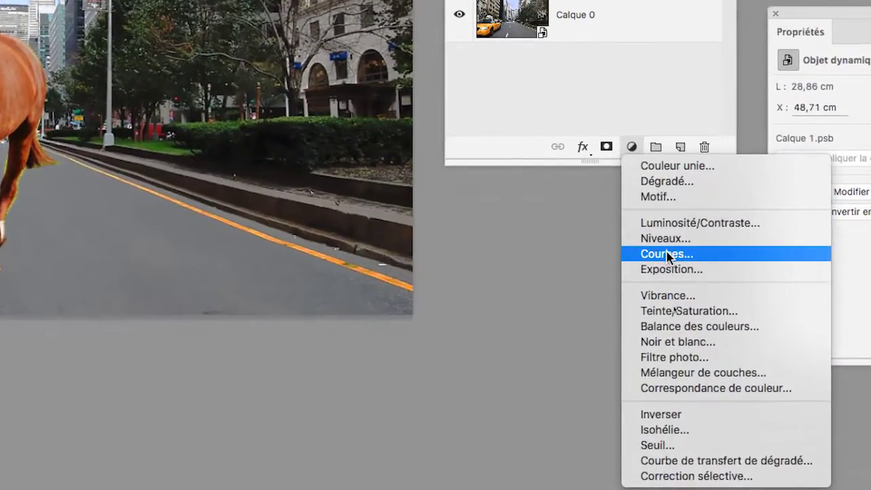
{"action": "left_click", "coordinate": [669, 271]}
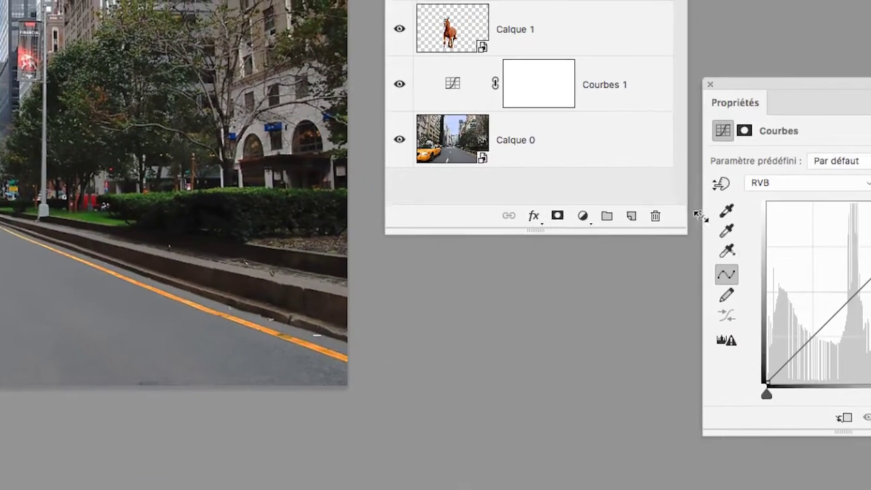
- Rename Courbes 1 to 'courbes sur décor' and Courbes 2 to 'courbes sur cheval'
{"action": "double_click", "coordinate": [672, 178]}
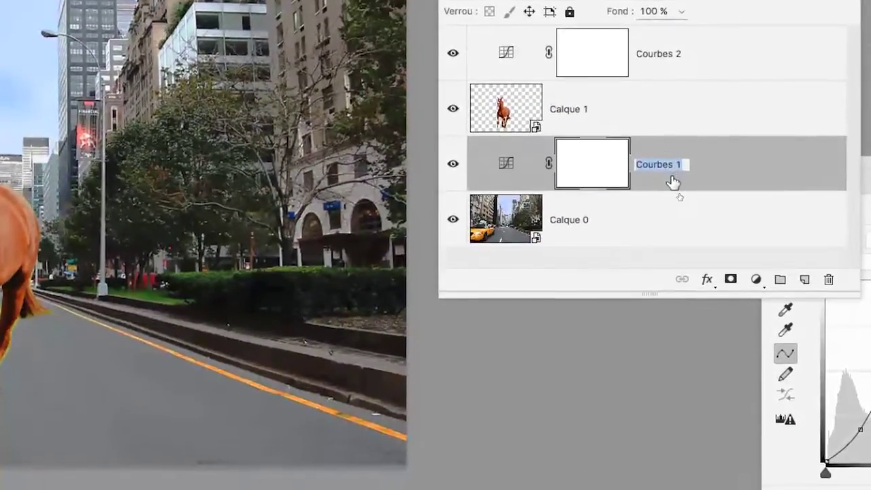
{"action": "type", "text": "cour"}
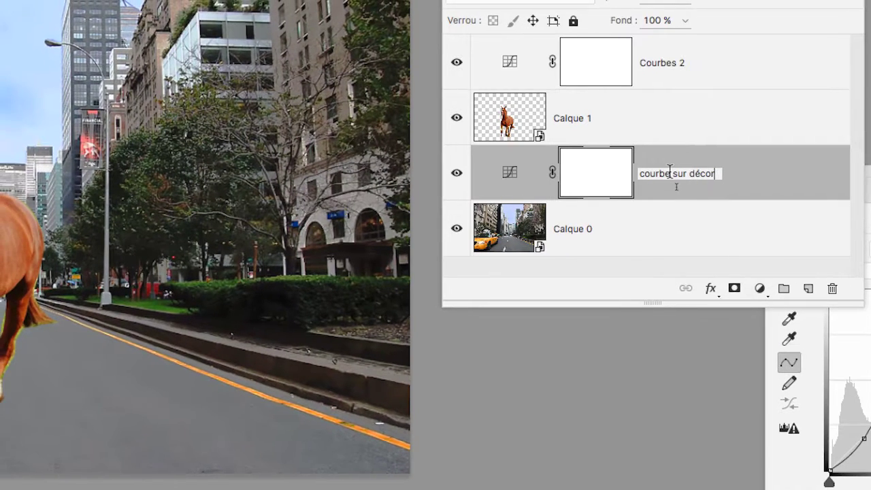
{"action": "triple_click", "coordinate": [673, 165]}
{"action": "type", "text": "s"}
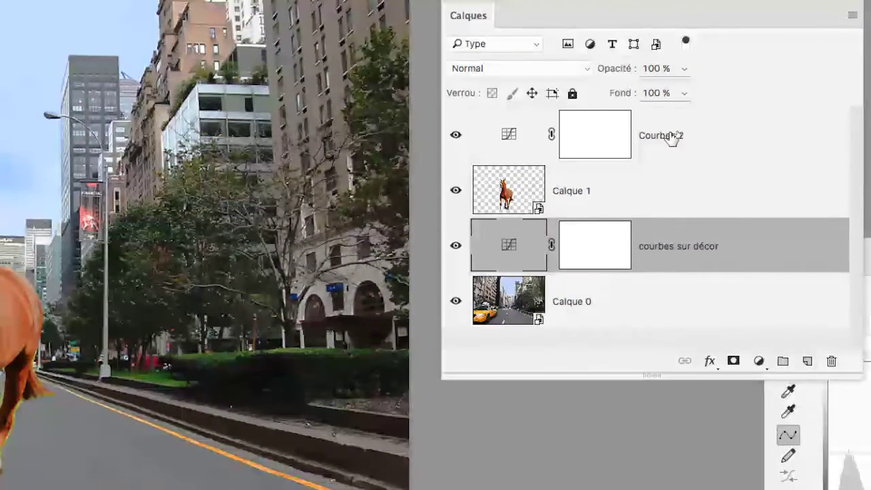
{"action": "double_click", "coordinate": [670, 135]}
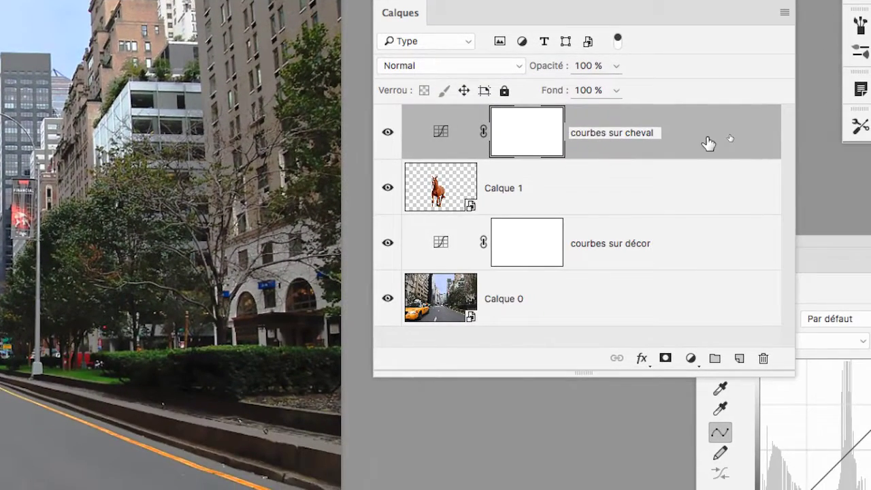
{"action": "left_click", "coordinate": [705, 144]}
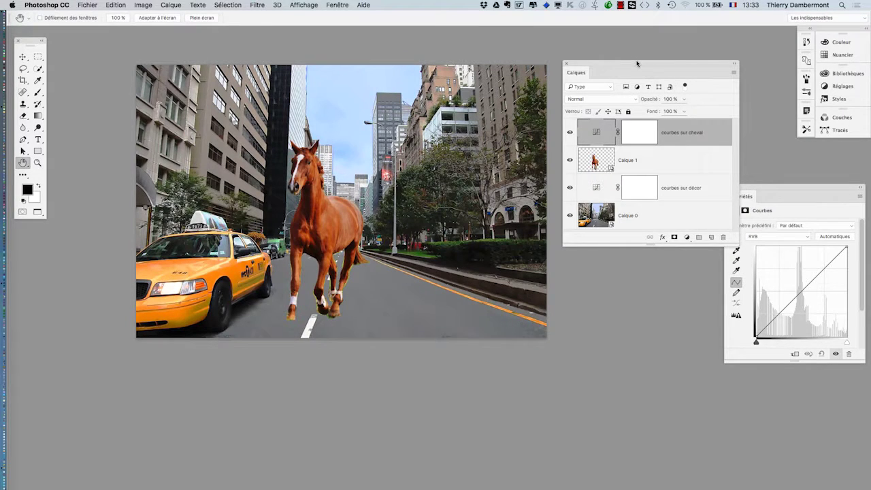
- Move the layer list and curve settings panels closer to the photo
{"action": "left_click", "coordinate": [465, 408]}
{"action": "left_click_drag", "start_coordinate": [602, 66], "coordinate": [561, 89]}
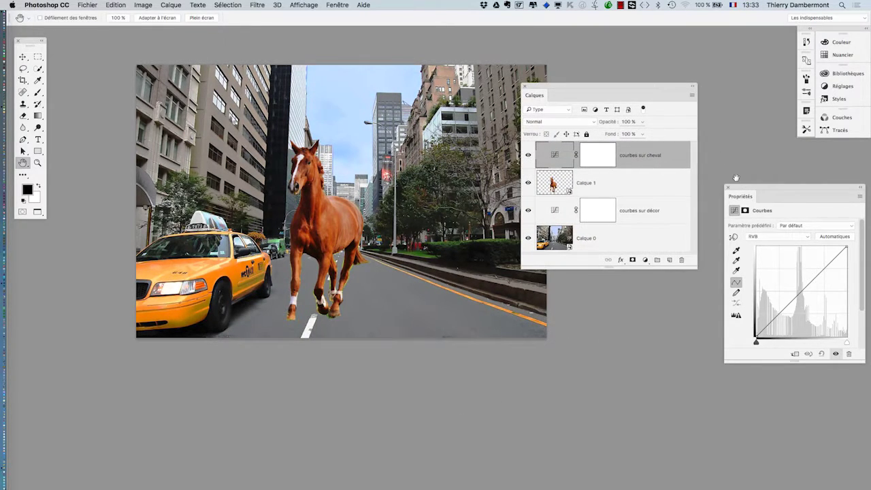
{"action": "left_click_drag", "start_coordinate": [752, 190], "coordinate": [736, 165]}
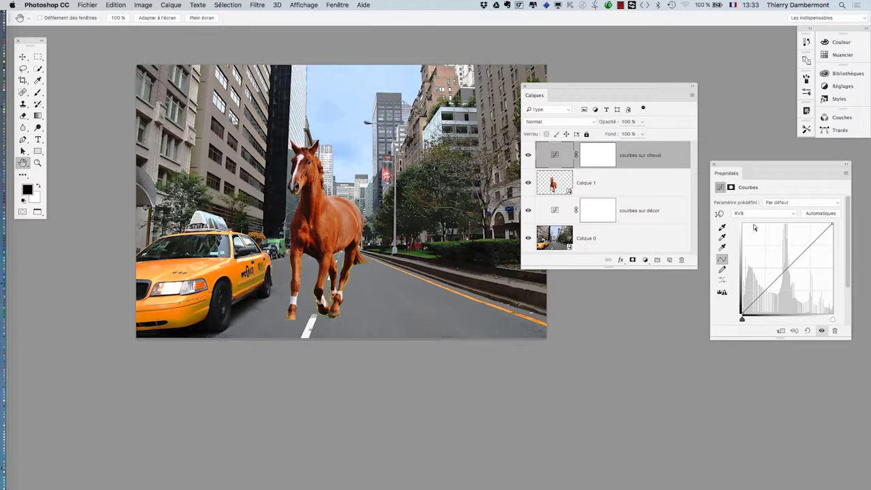
- Bow the courbes sur cheval curve upward through two points, brightening street and horse
{"action": "left_click_drag", "start_coordinate": [786, 264], "coordinate": [793, 246]}
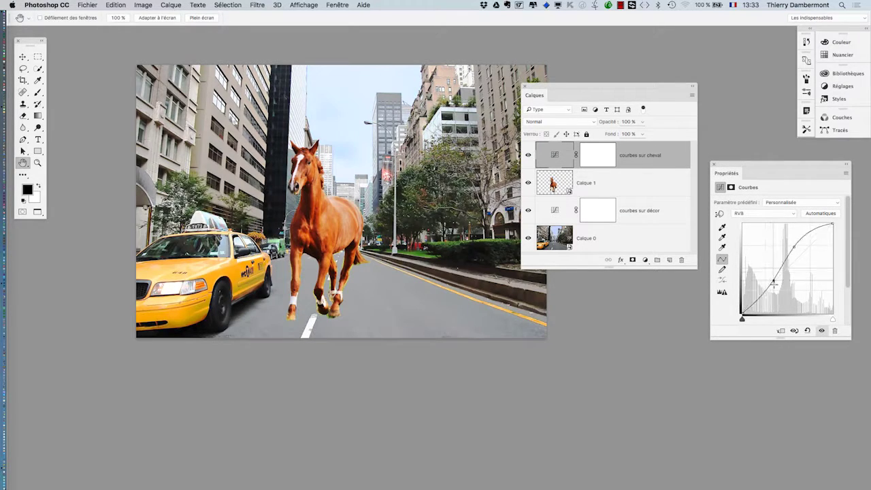
{"action": "left_click_drag", "start_coordinate": [773, 283], "coordinate": [776, 288]}
{"action": "left_click_drag", "start_coordinate": [794, 248], "coordinate": [805, 257]}
{"action": "left_click_drag", "start_coordinate": [774, 284], "coordinate": [770, 277]}
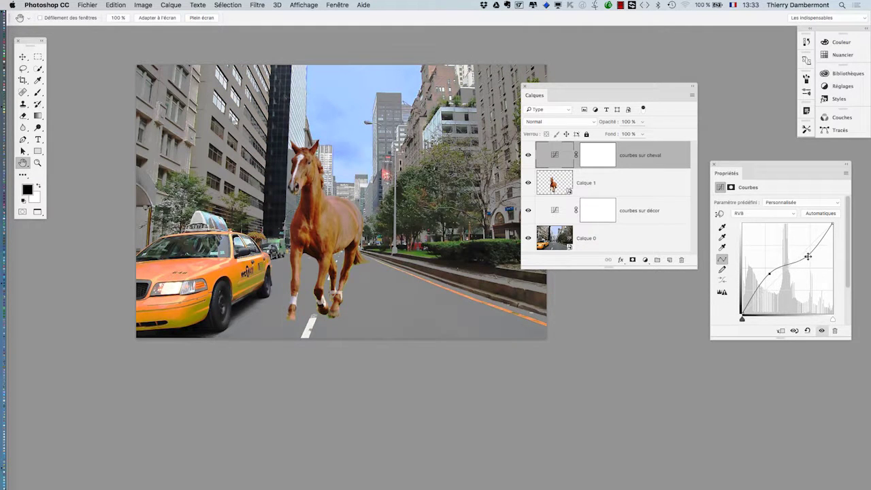
{"action": "left_click_drag", "start_coordinate": [808, 256], "coordinate": [813, 235]}
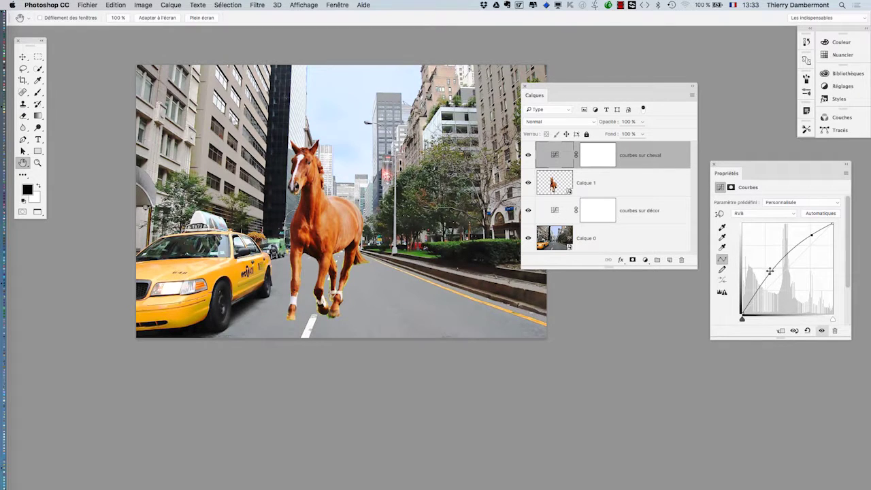
{"action": "mouse_move", "coordinate": [770, 274]}
{"action": "left_mouse_down"}
{"action": "mouse_move", "coordinate": [779, 290]}
{"action": "mouse_move", "coordinate": [763, 259]}
{"action": "left_mouse_up"}
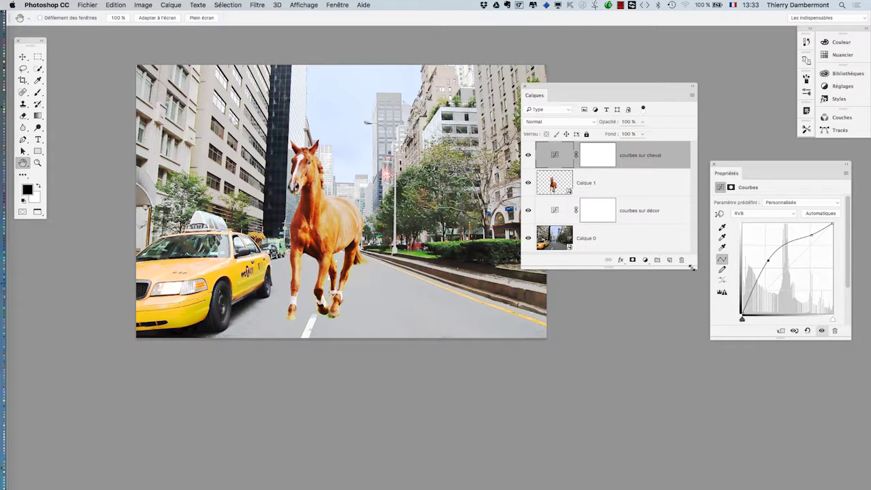
{"action": "left_click_drag", "start_coordinate": [692, 268], "coordinate": [694, 315]}
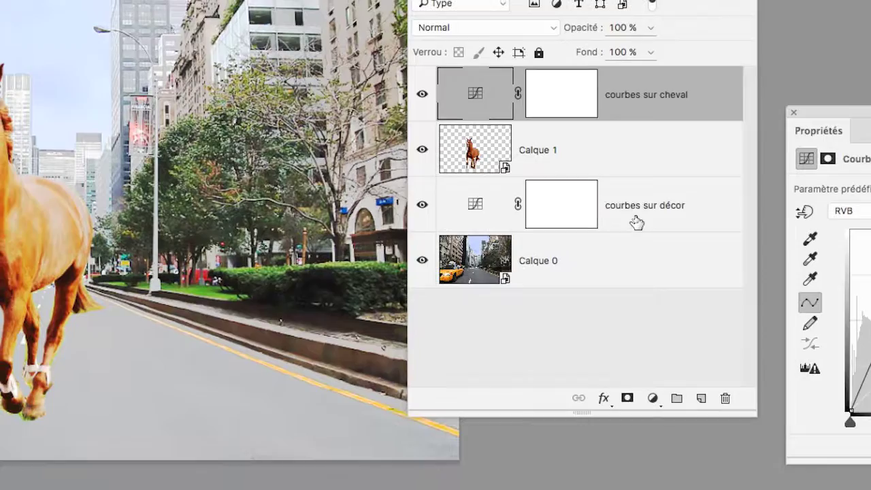
{"action": "left_click", "coordinate": [636, 220]}
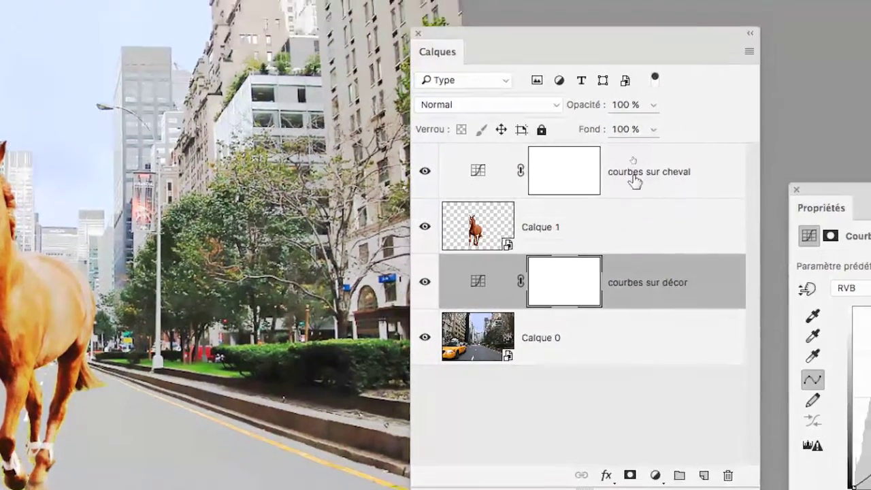
{"action": "left_click", "coordinate": [633, 180]}
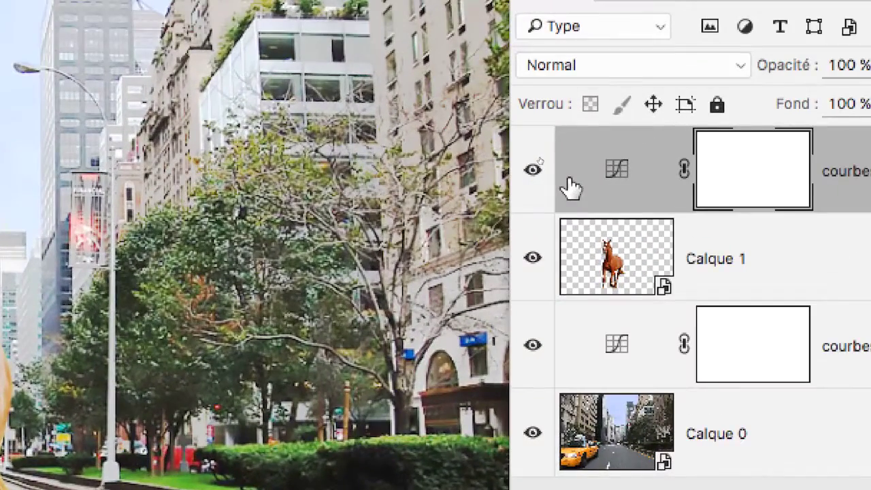
{"action": "left_click", "coordinate": [534, 167]}
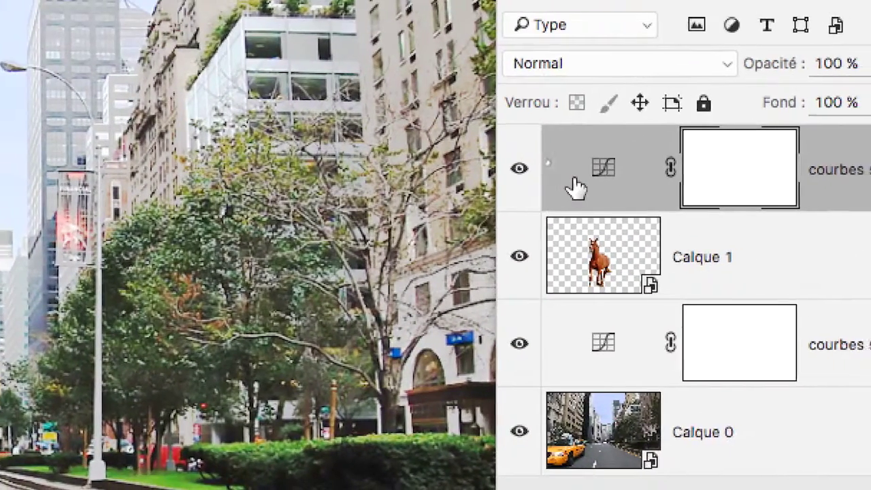
{"action": "left_click", "coordinate": [535, 168]}
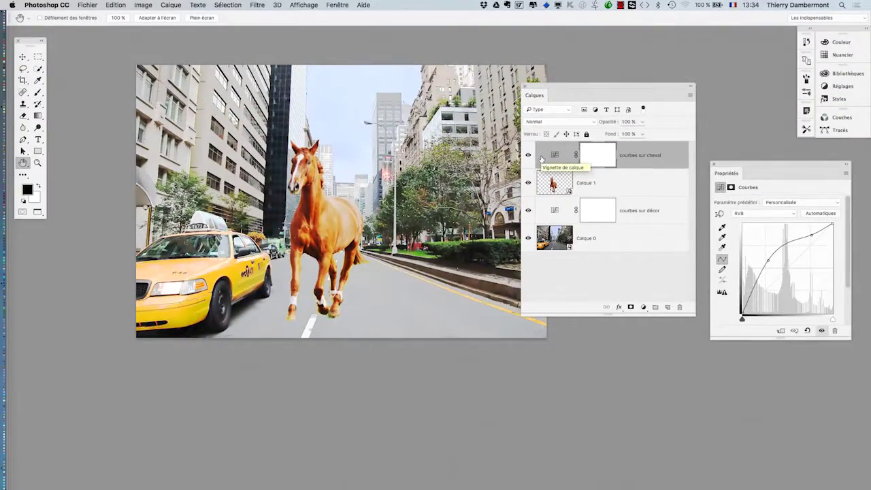
{"action": "left_click_drag", "start_coordinate": [349, 147], "coordinate": [291, 137]}
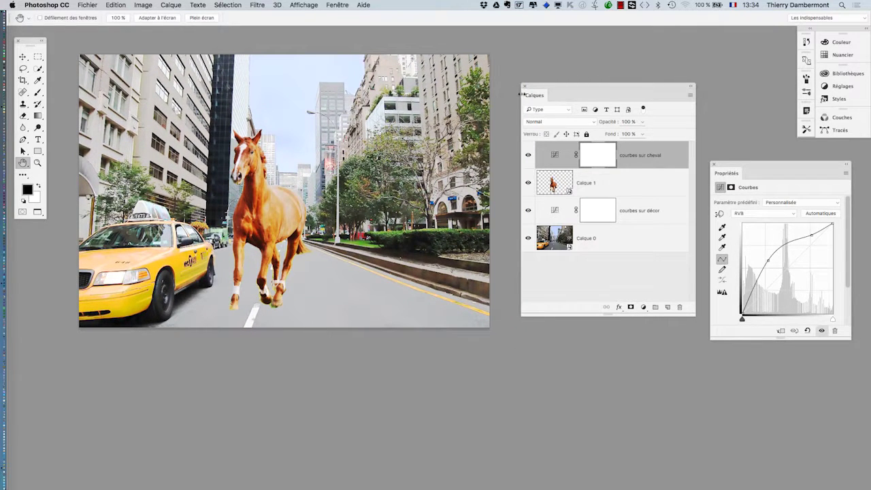
{"action": "left_click_drag", "start_coordinate": [538, 90], "coordinate": [516, 83]}
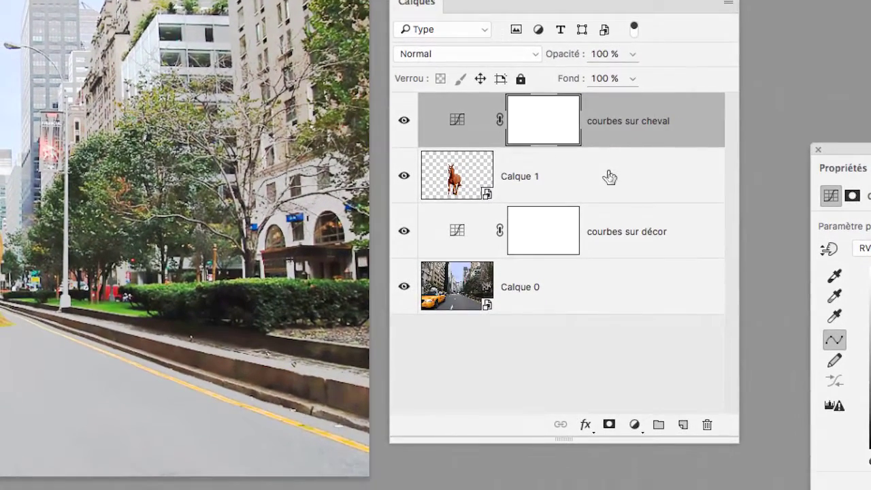
{"action": "left_click_drag", "start_coordinate": [609, 155], "coordinate": [607, 158]}
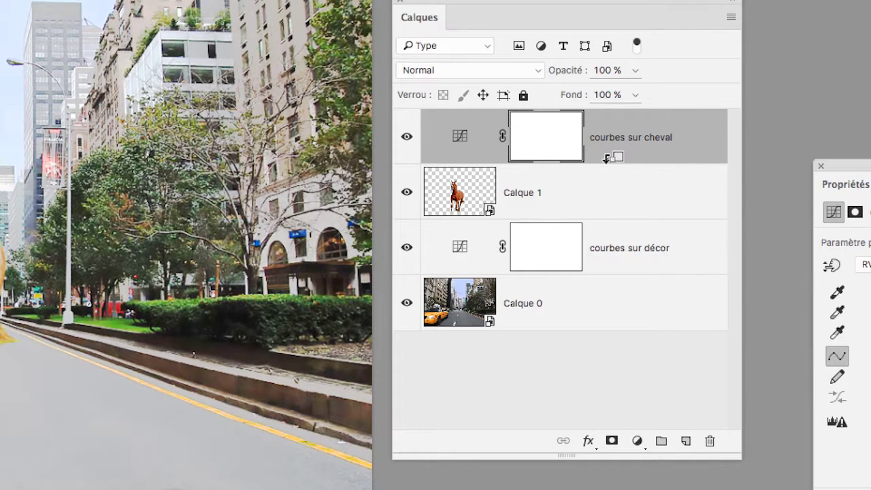
{"action": "left_click", "coordinate": [607, 158], "text": "alt"}
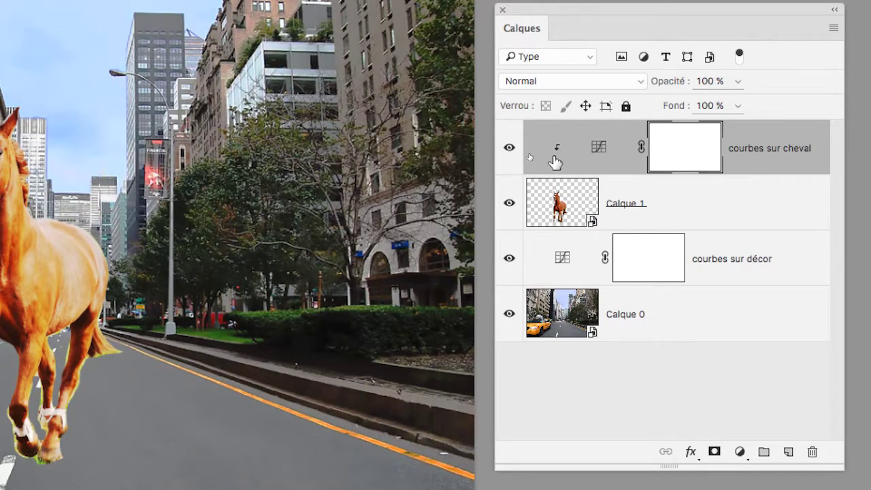
{"action": "left_click", "coordinate": [554, 167], "text": "alt"}
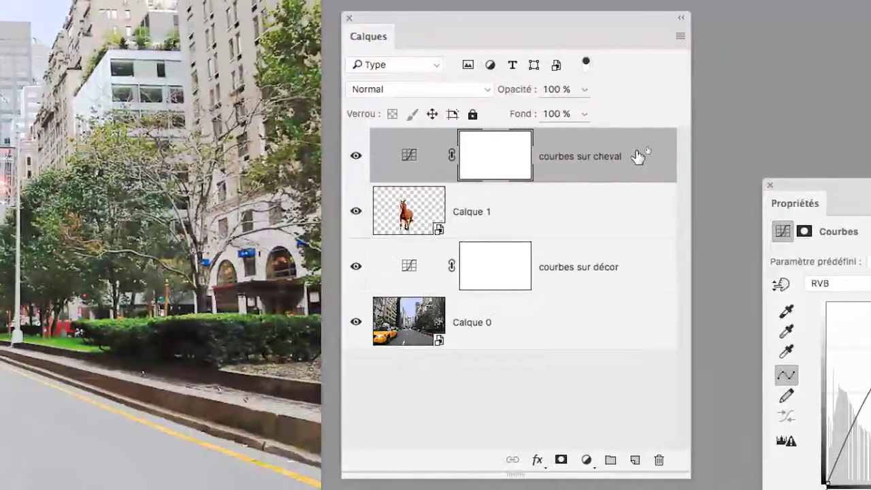
{"action": "left_click_drag", "start_coordinate": [640, 157], "coordinate": [640, 252], "text": "alt"}
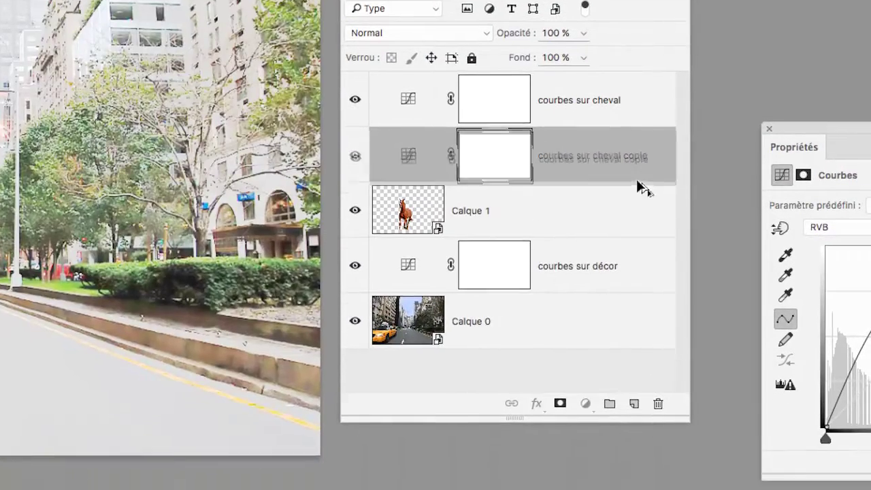
{"action": "left_click_drag", "start_coordinate": [640, 197], "coordinate": [638, 211], "text": "alt"}
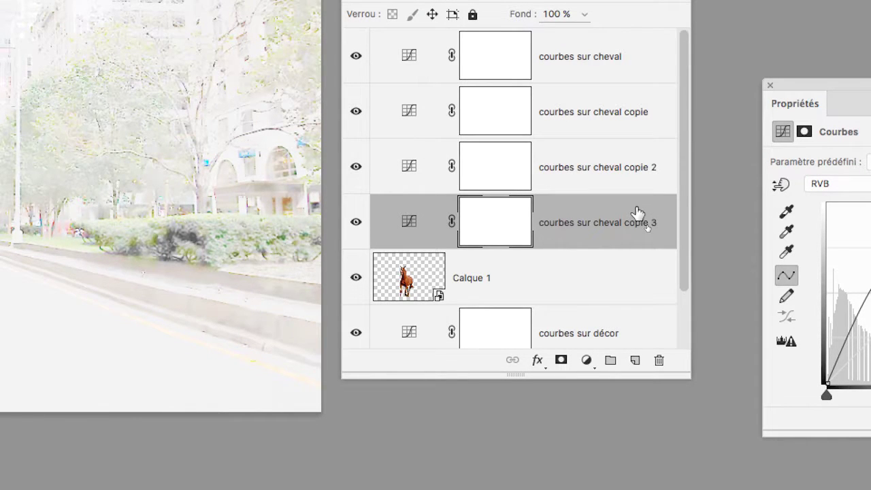
{"action": "key", "text": "ctrl+z"}
{"action": "key", "text": "ctrl+z"}
{"action": "key", "text": "ctrl+z"}
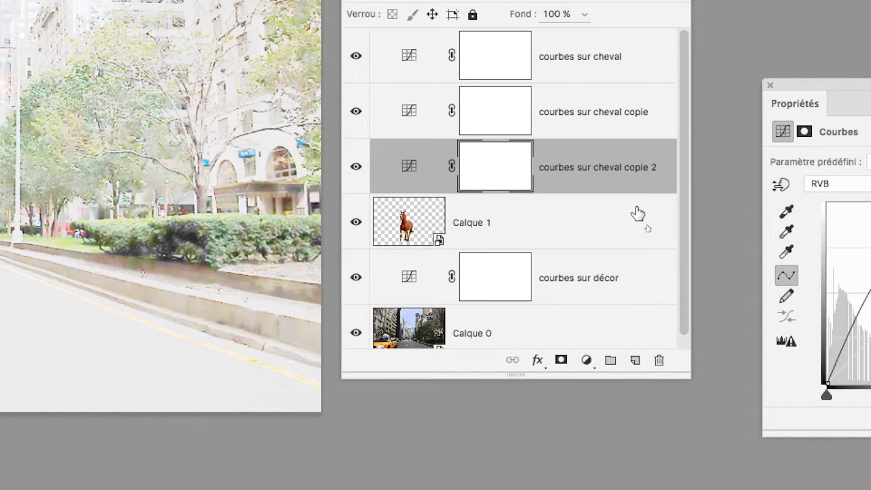
{"action": "key", "text": "ctrl+z"}
{"action": "key", "text": "ctrl+z"}
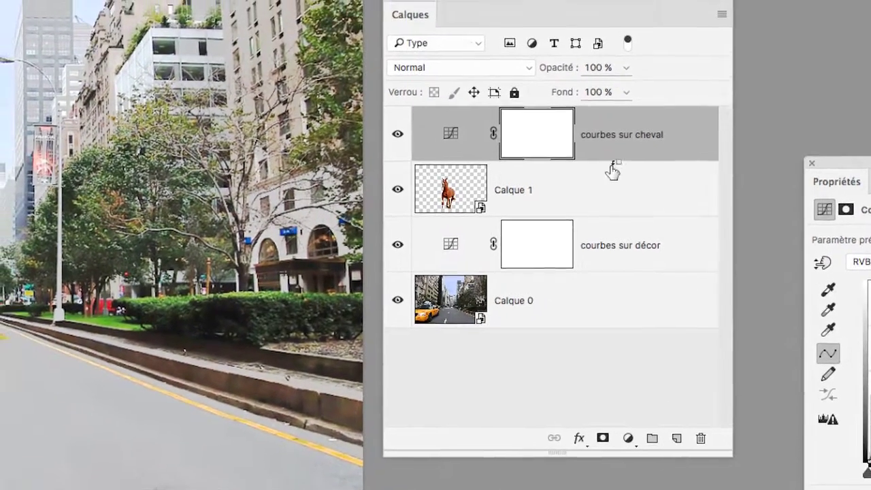
- Clip courbes sur cheval to Calque 1 and reshape its curve to gently brighten only the horse
{"action": "left_click_drag", "start_coordinate": [610, 169], "coordinate": [610, 160]}
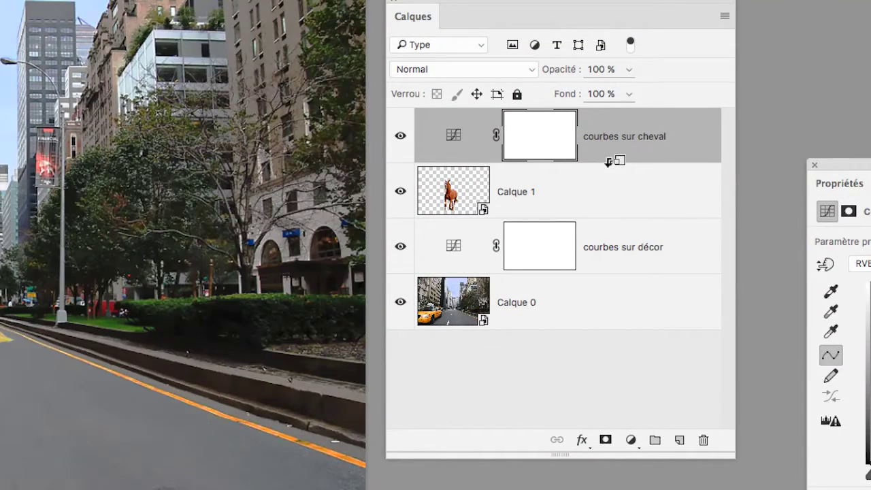
{"action": "left_click", "coordinate": [609, 162], "text": "alt"}
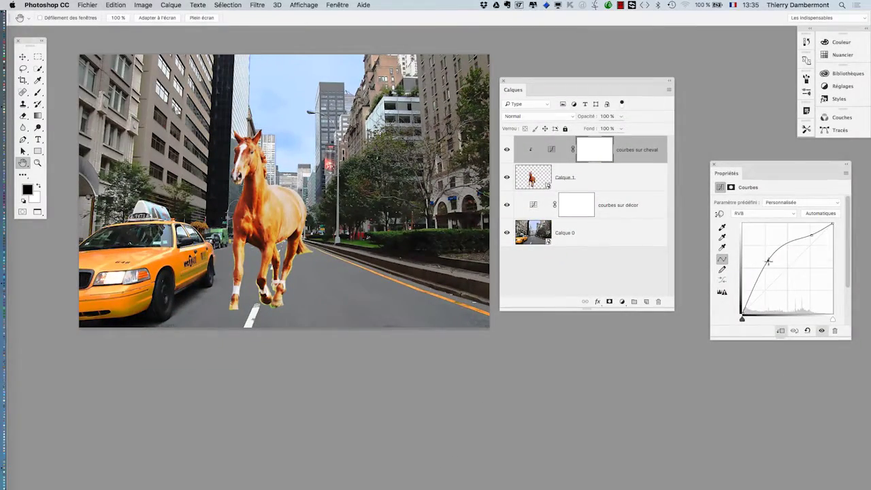
{"action": "left_click_drag", "start_coordinate": [767, 261], "coordinate": [777, 279]}
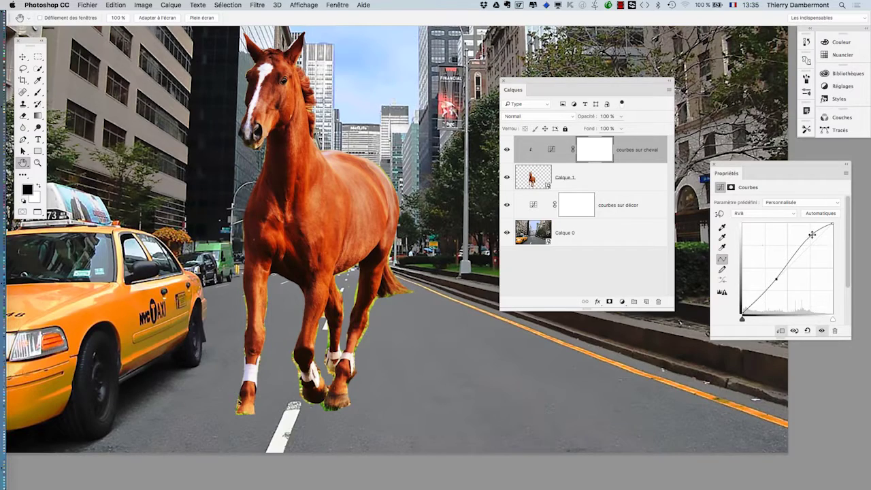
{"action": "mouse_move", "coordinate": [811, 234]}
{"action": "left_mouse_down"}
{"action": "mouse_move", "coordinate": [809, 246]}
{"action": "mouse_move", "coordinate": [799, 237]}
{"action": "left_mouse_up"}
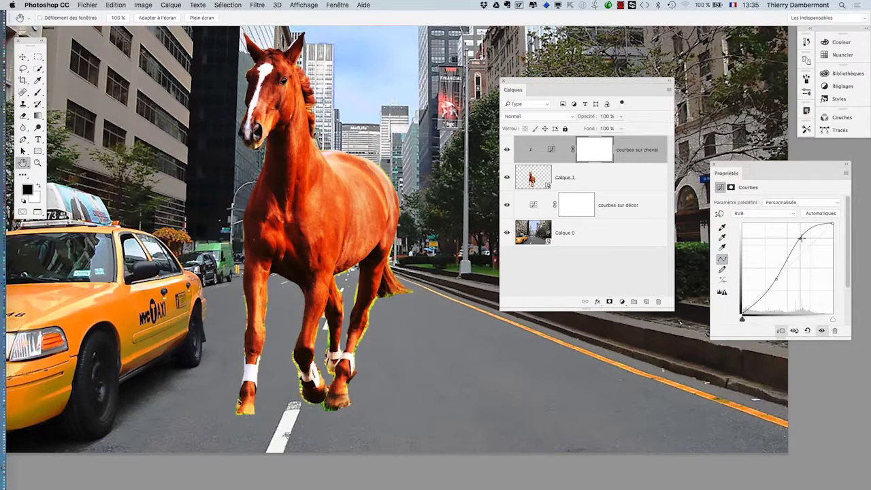
{"action": "mouse_move", "coordinate": [776, 279]}
{"action": "left_mouse_down"}
{"action": "mouse_move", "coordinate": [763, 271]}
{"action": "mouse_move", "coordinate": [772, 287]}
{"action": "left_mouse_up"}
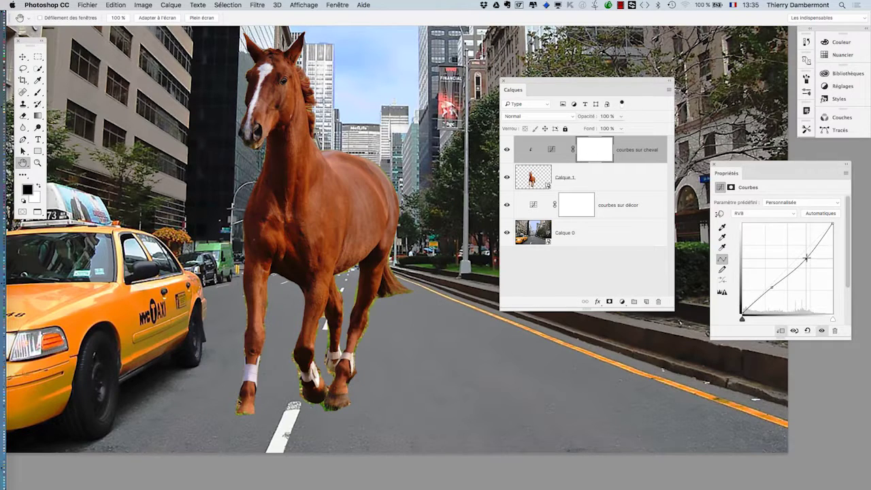